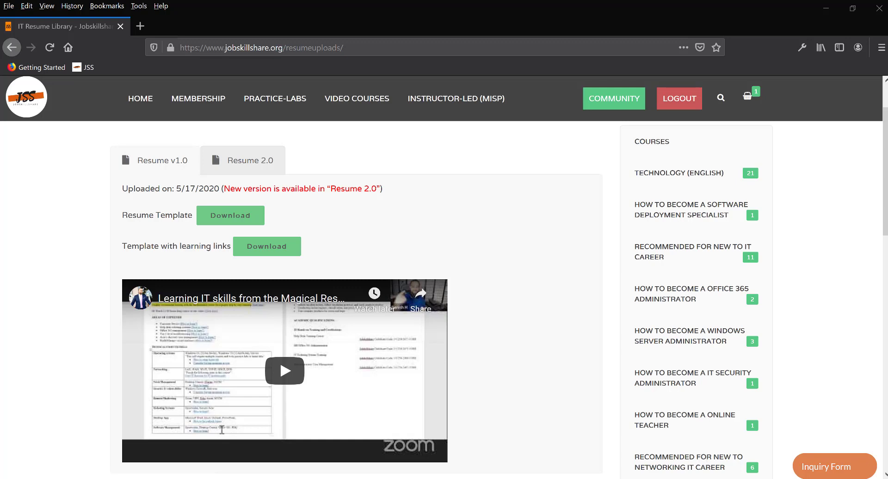
Open the success-stories channel in the Jobskillshare Community Discord server
left_click(699, 477)
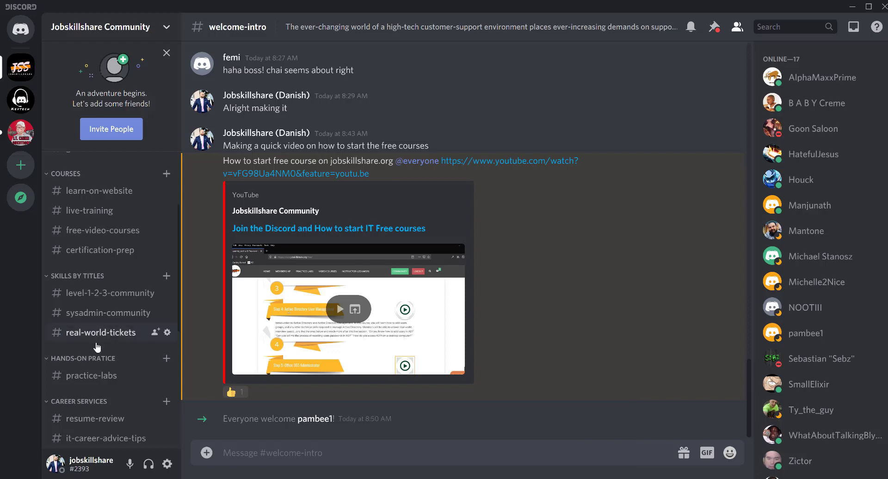
scroll(106, 374, "down", 2)
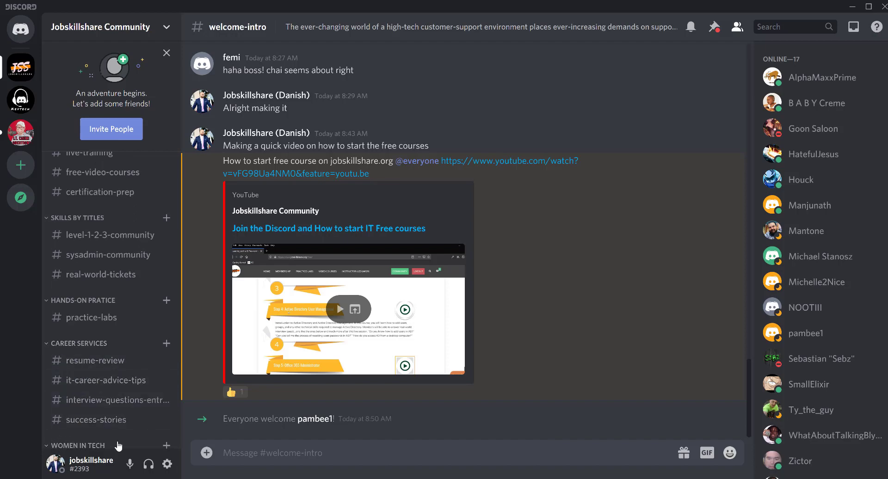
left_click(118, 421)
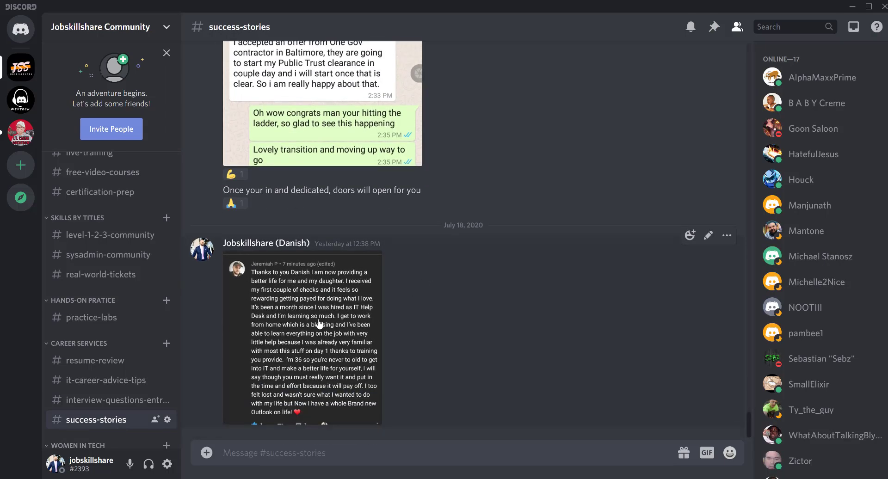
Browse older member posts, then minimize Discord to return to the resume library in Firefox
scroll(339, 316, "up", 10)
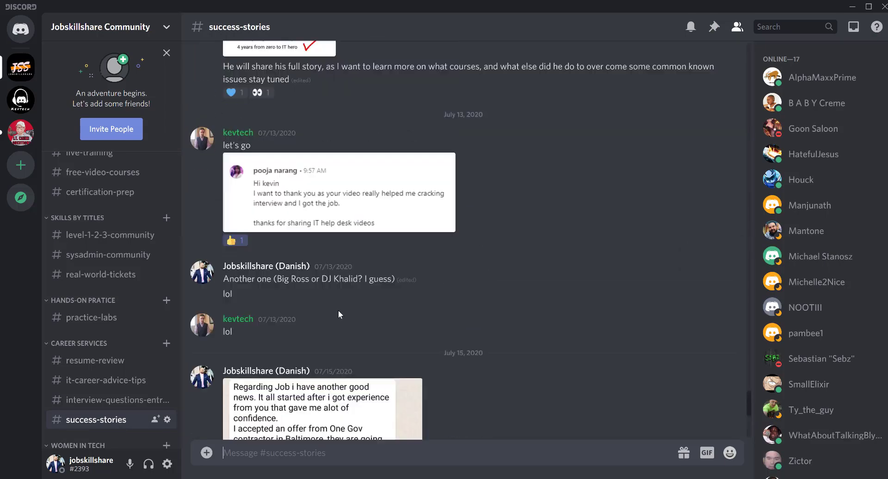
scroll(339, 314, "up", 5)
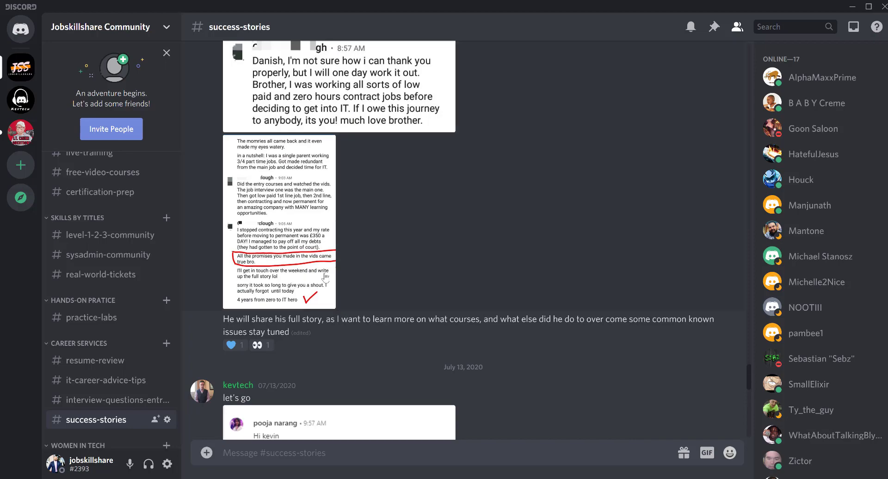
scroll(324, 277, "up", 15)
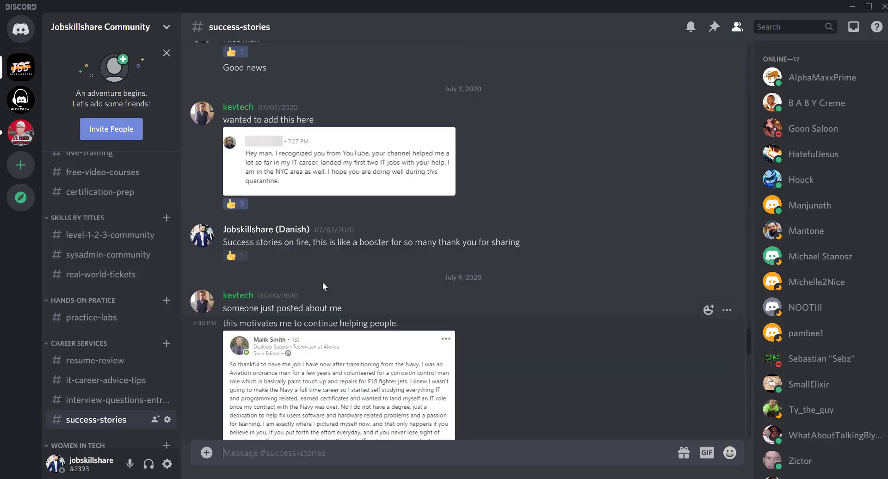
scroll(326, 286, "up", 6)
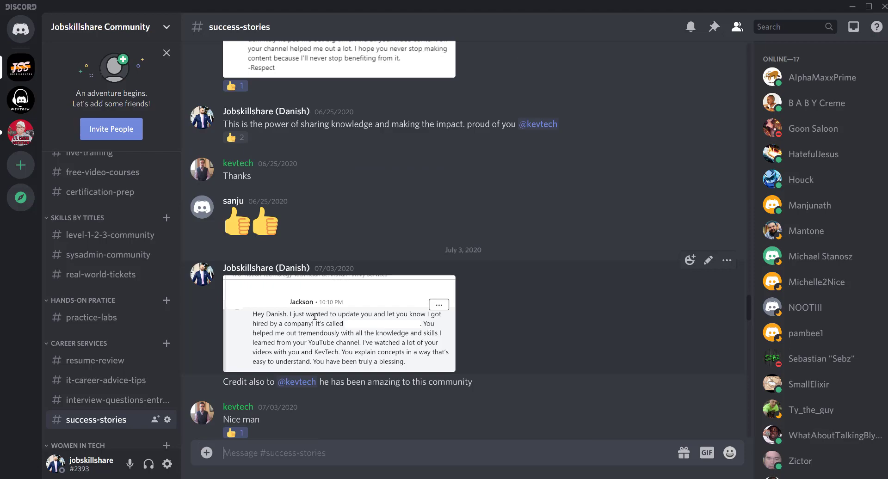
scroll(420, 358, "up", 10)
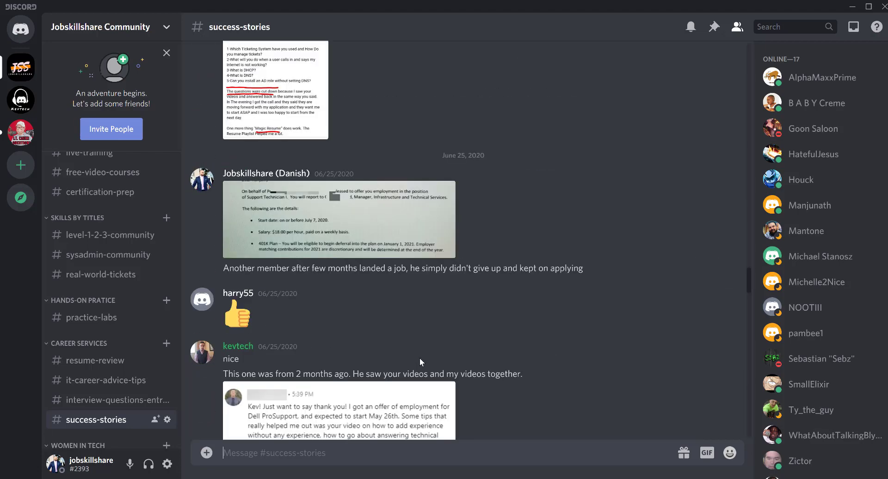
scroll(412, 354, "up", 12)
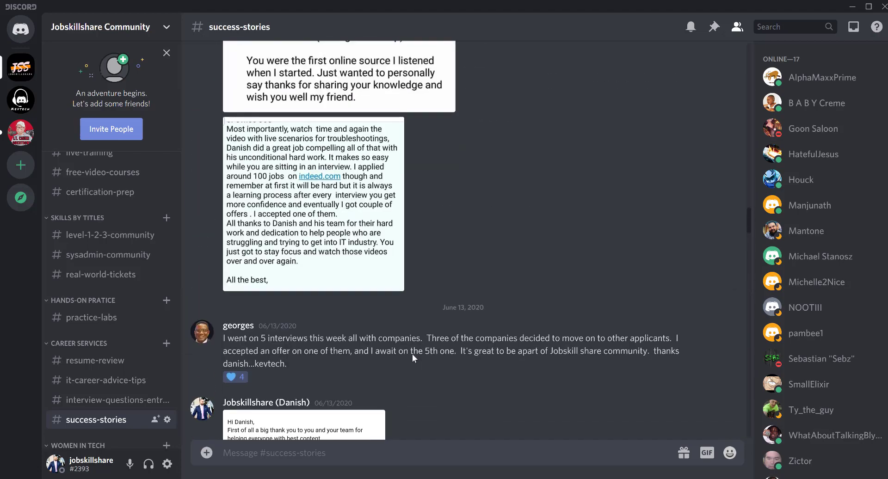
scroll(412, 354, "up", 10)
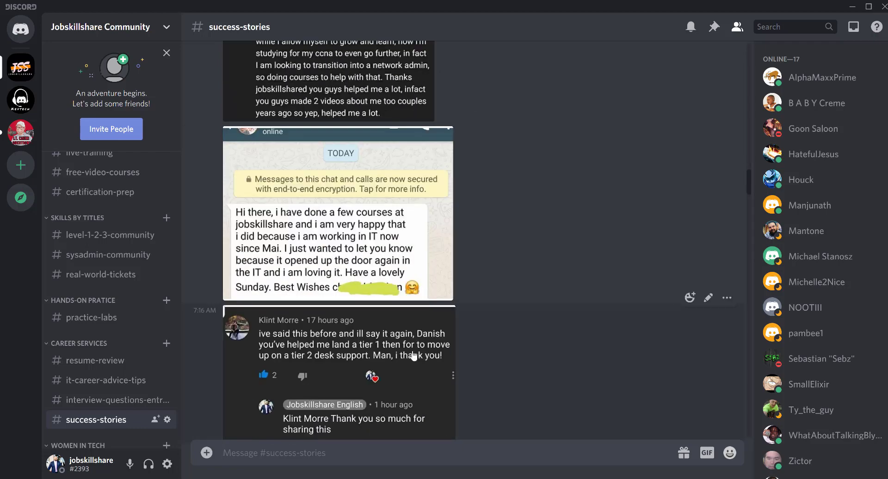
scroll(414, 355, "up", 10)
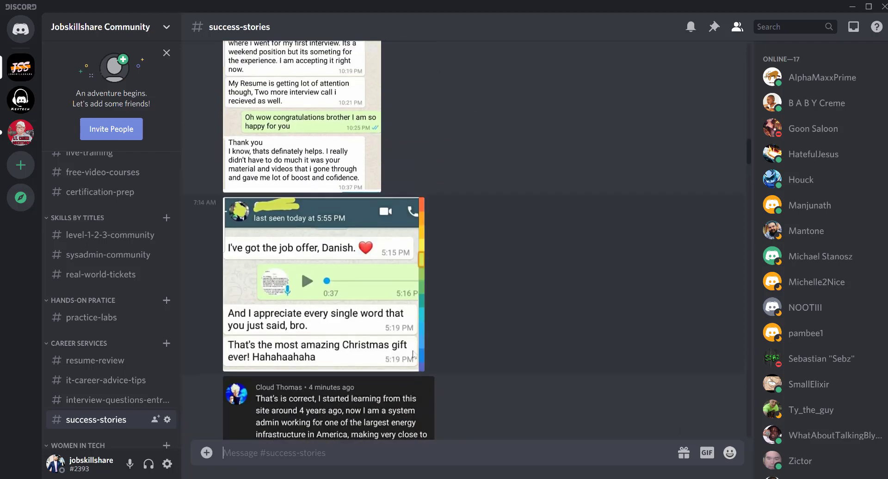
scroll(523, 232, "up", 8)
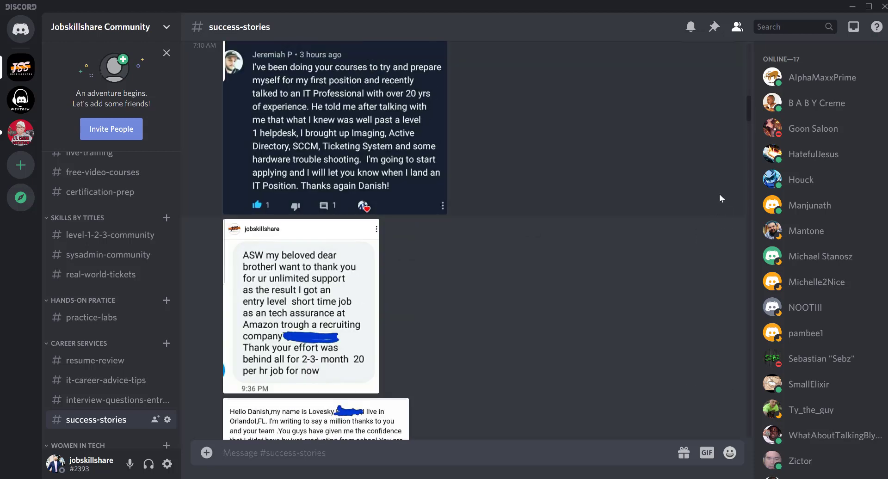
left_click(856, 10)
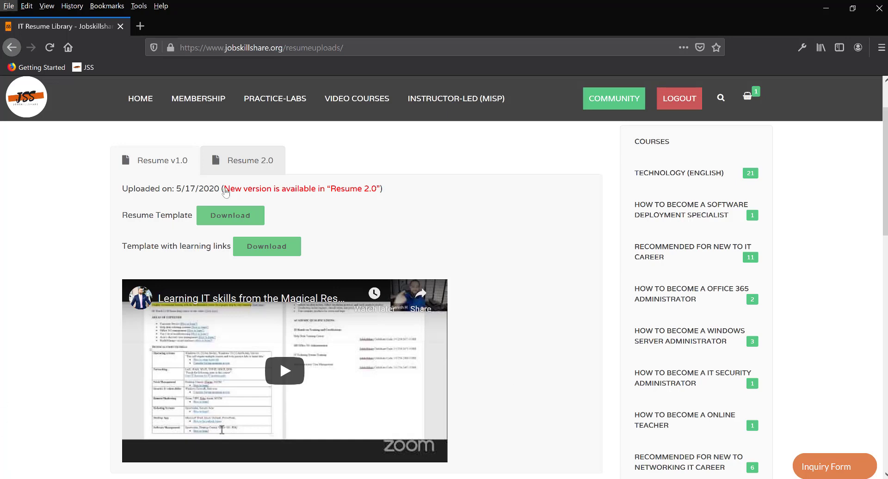
Save Resume template 2020.docx from the Resume 2.0 section and show recent downloads
left_click(235, 170)
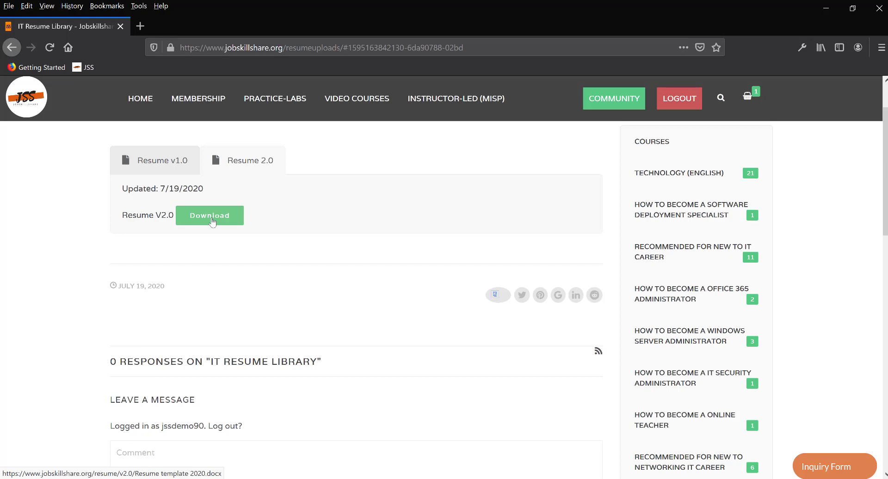
left_click(210, 216)
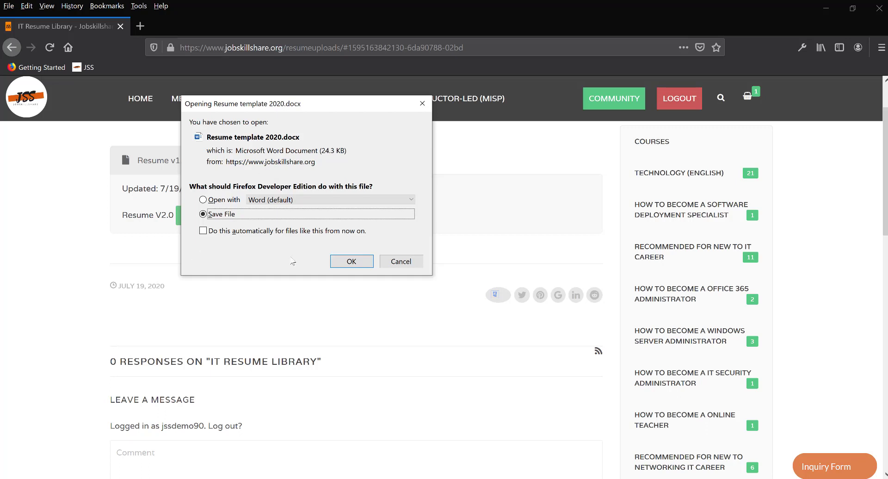
left_click(353, 262)
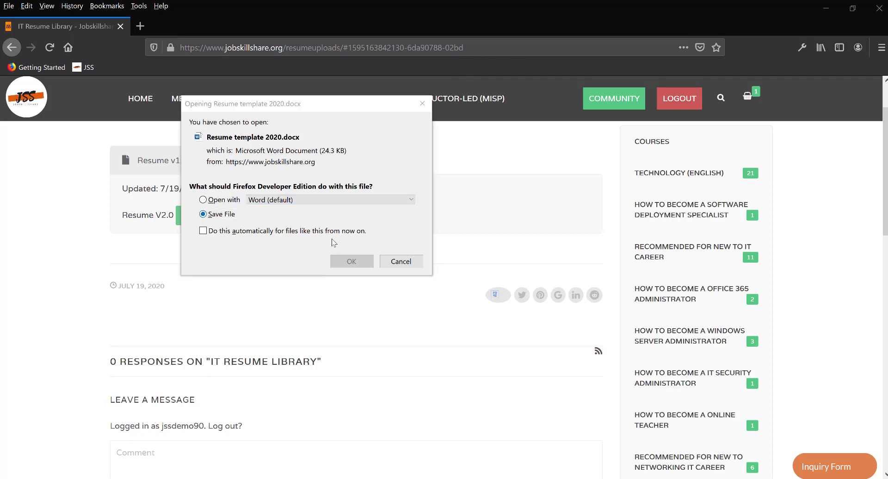
left_click(340, 250)
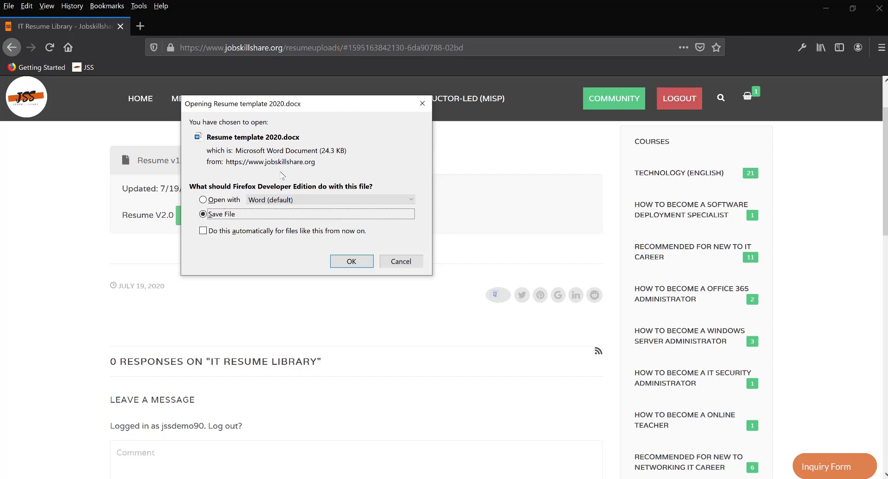
left_click(344, 262)
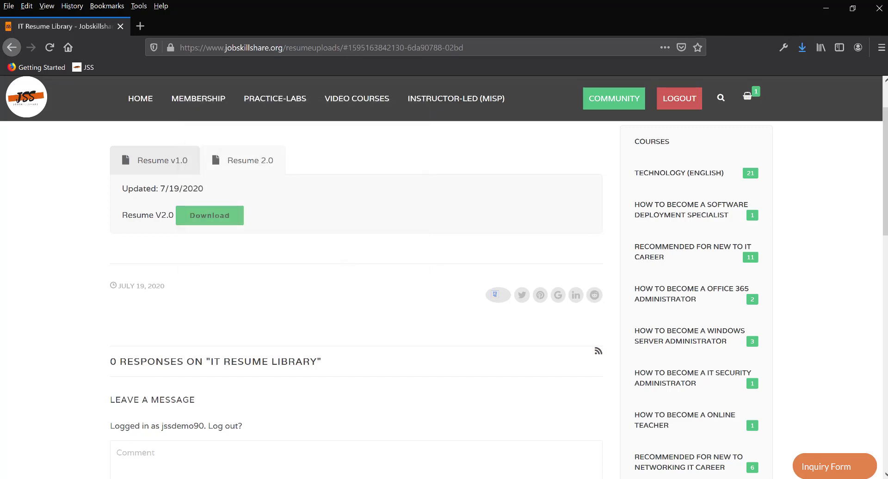
left_click(799, 54)
Open the downloaded Resume template 2020(1).docx in Word and scroll down to Core Strengths
left_click(647, 76)
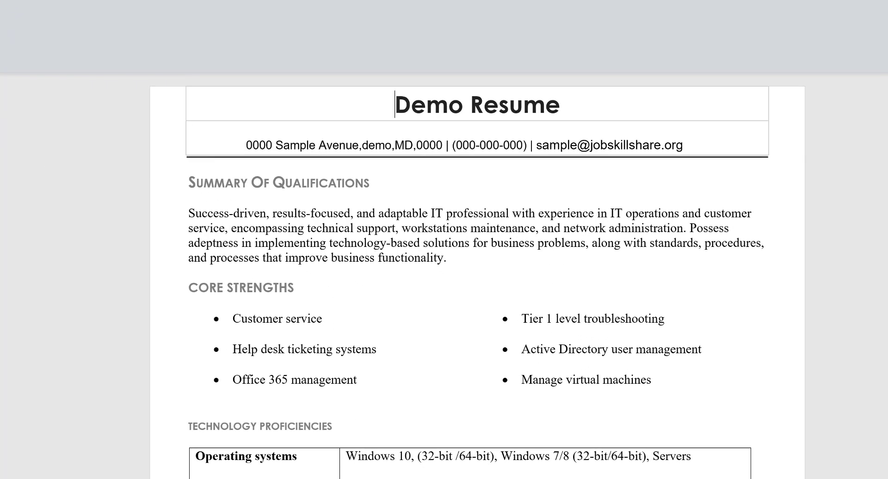
scroll(383, 143, "down", 3)
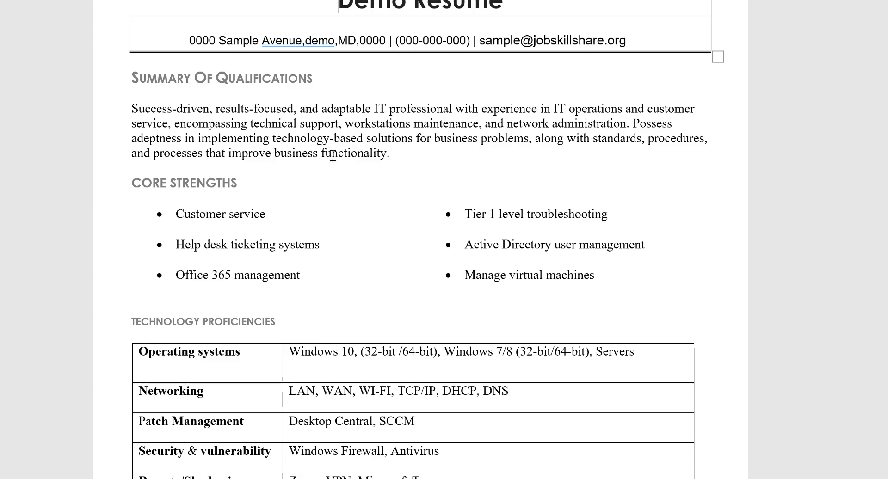
scroll(167, 230, "down", 1)
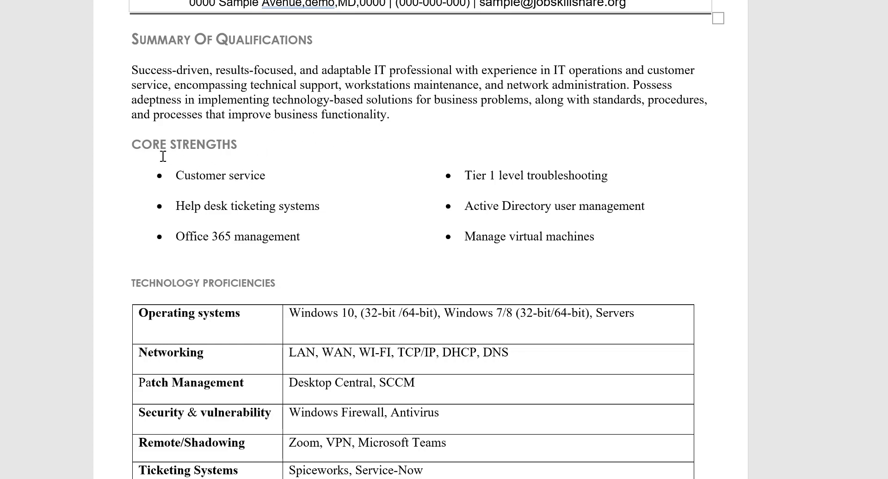
left_click_drag(134, 149, 210, 152)
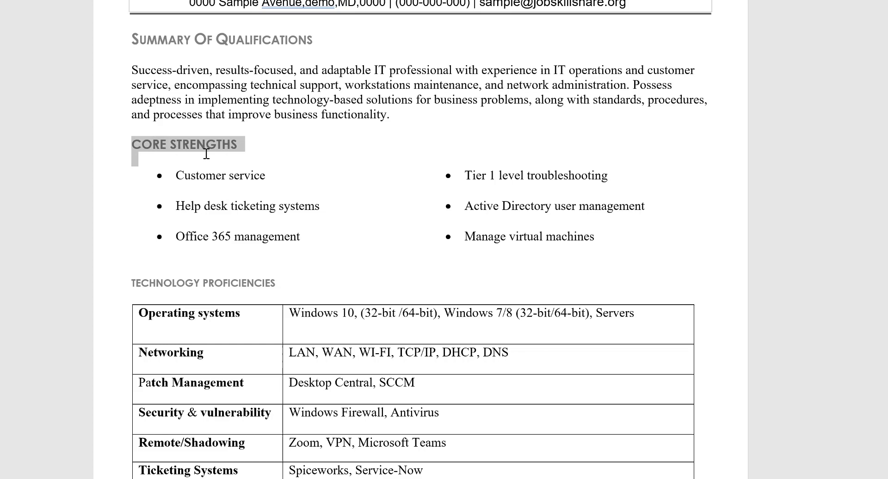
left_click(239, 190)
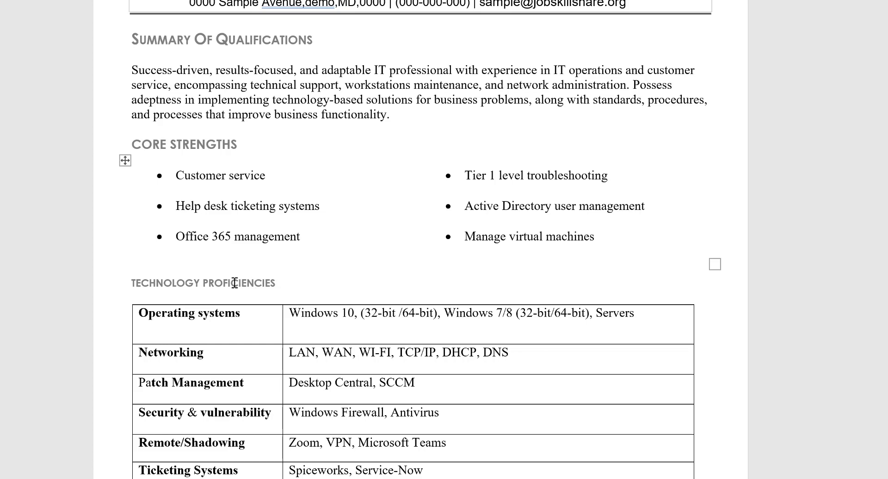
left_click_drag(614, 244, 131, 146)
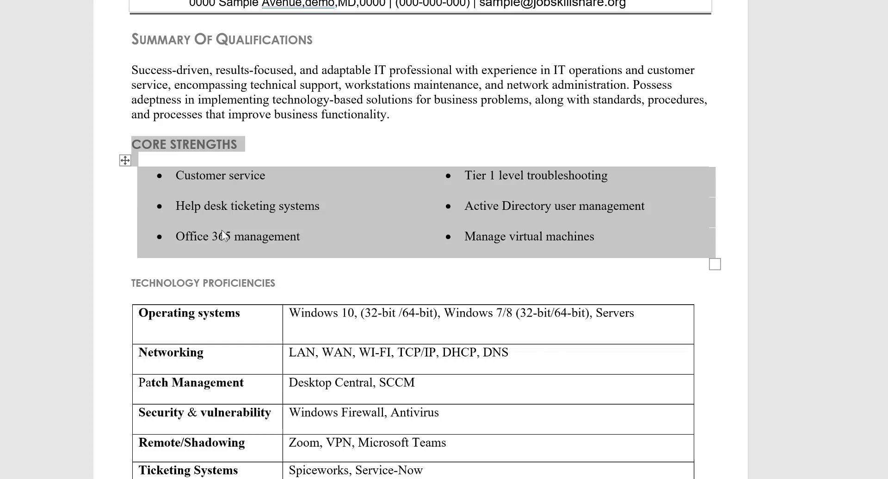
left_click(254, 220)
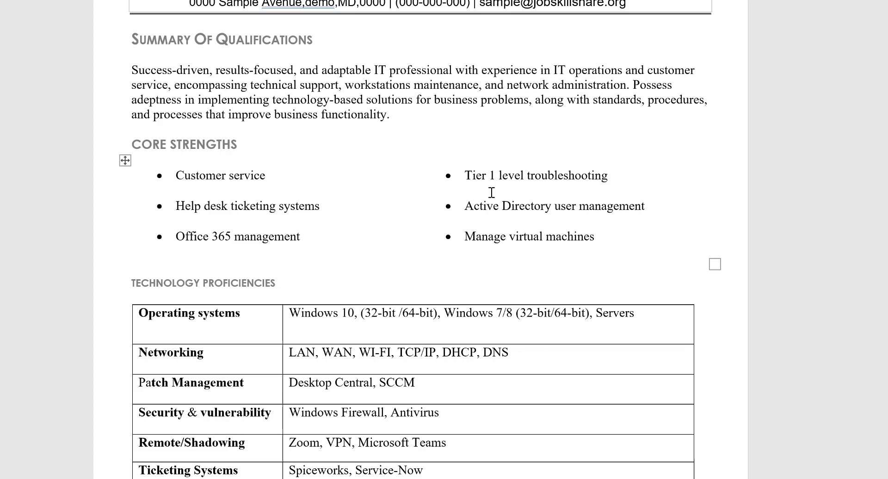
Lowercase the D so the Core Strengths bullet reads 'Active directory user management'
left_click(512, 206)
key("BackSpace")
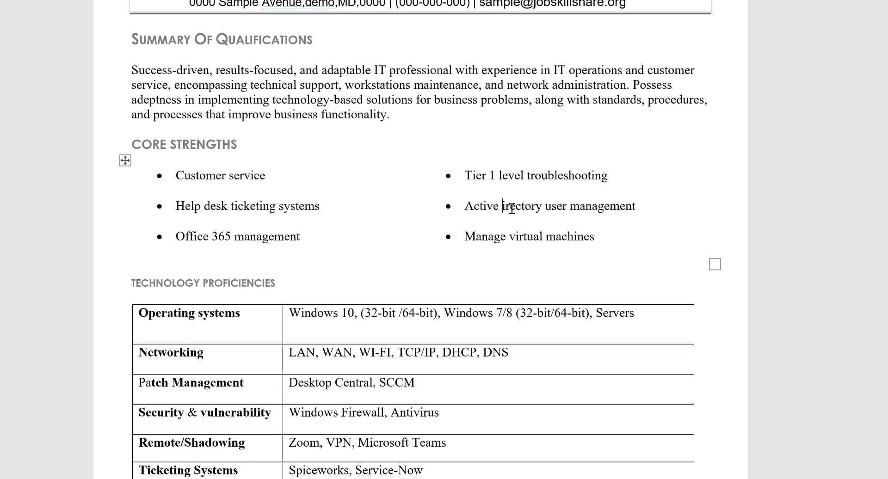
type("d")
left_click(509, 236)
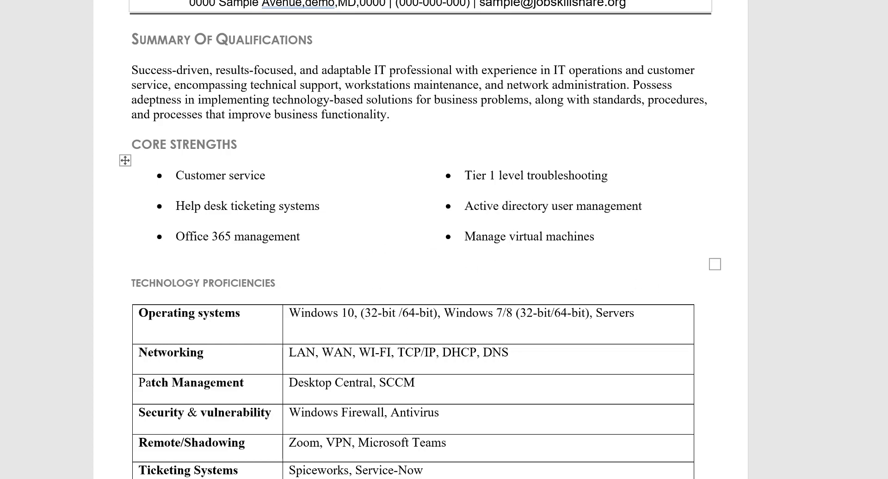
Scroll past the Technology Proficiencies table to the IT Support Technician (Intern) experience entry
scroll(160, 333, "down", 2)
scroll(160, 334, "down", 2)
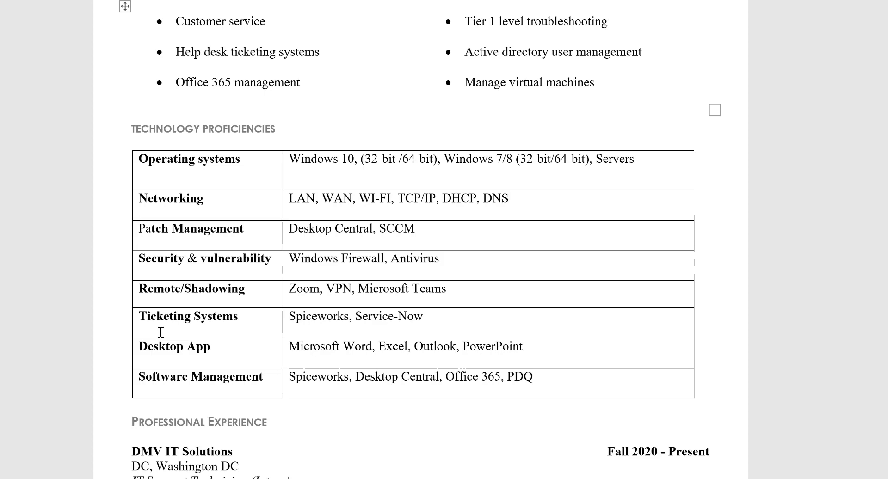
scroll(183, 209, "up", 1)
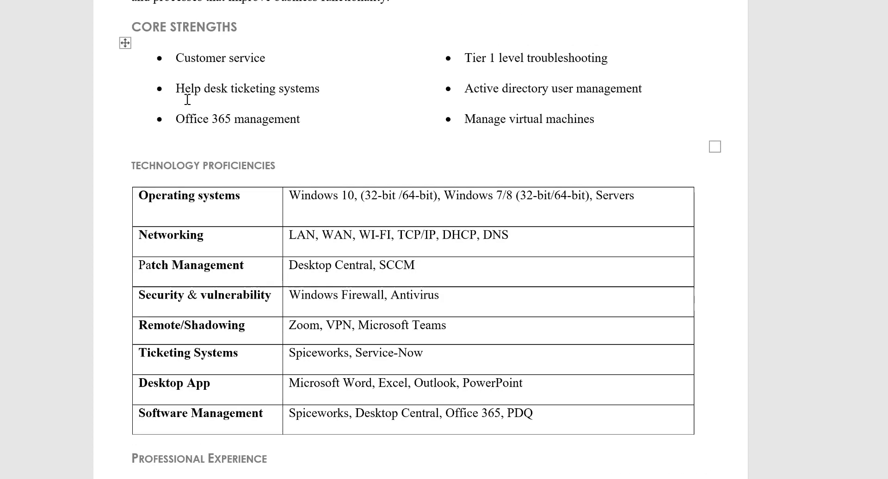
scroll(202, 185, "down", 1)
scroll(196, 208, "down", 5)
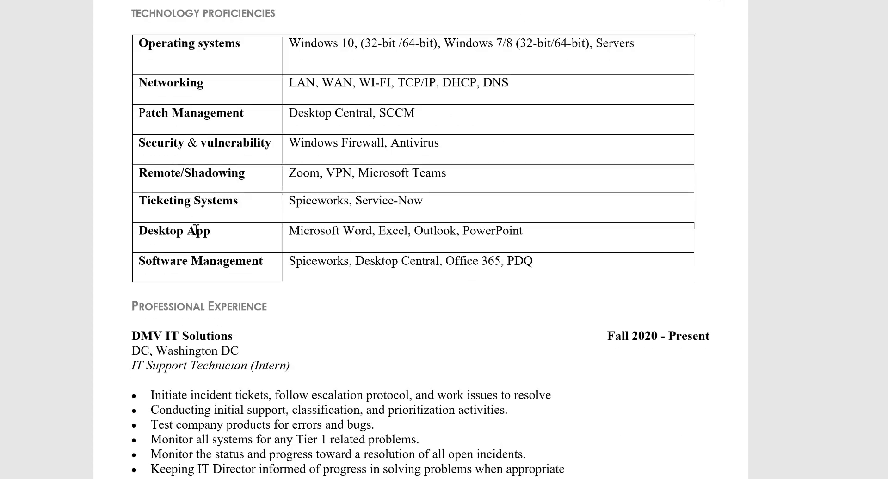
scroll(194, 277, "down", 2)
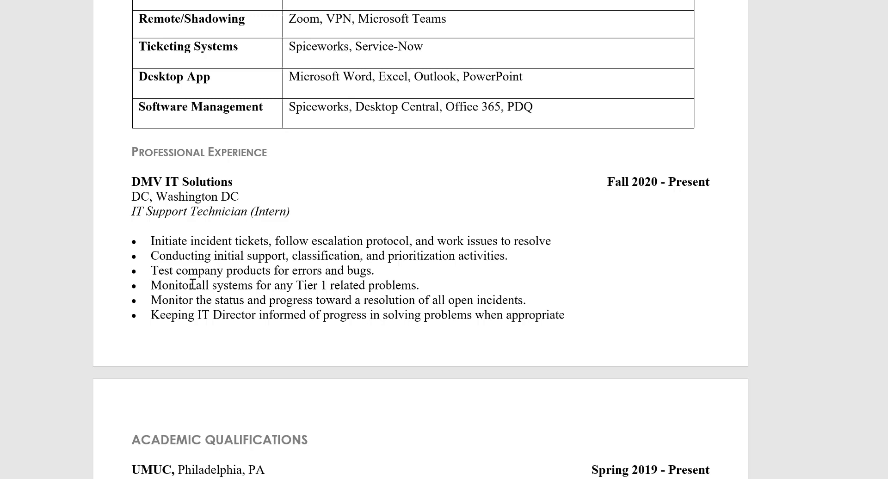
Scroll through the resume to Academic Qualifications and the IT Training certificates
scroll(208, 296, "down", 5)
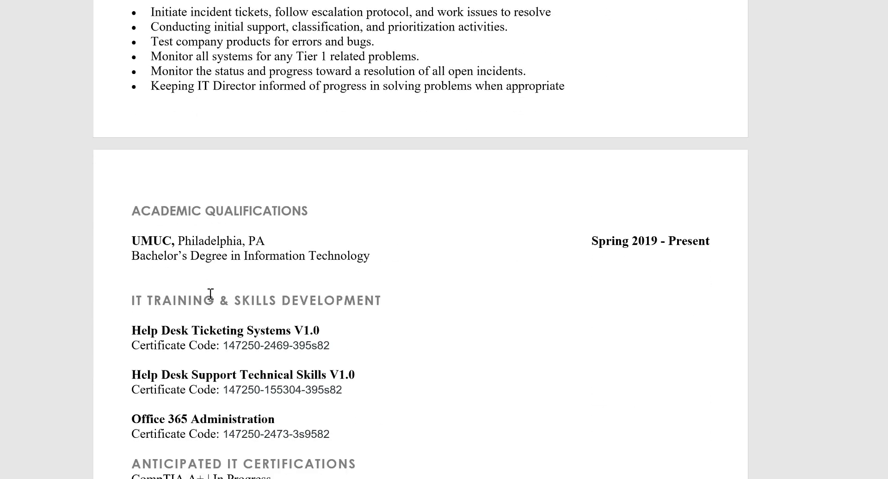
scroll(210, 294, "down", 3)
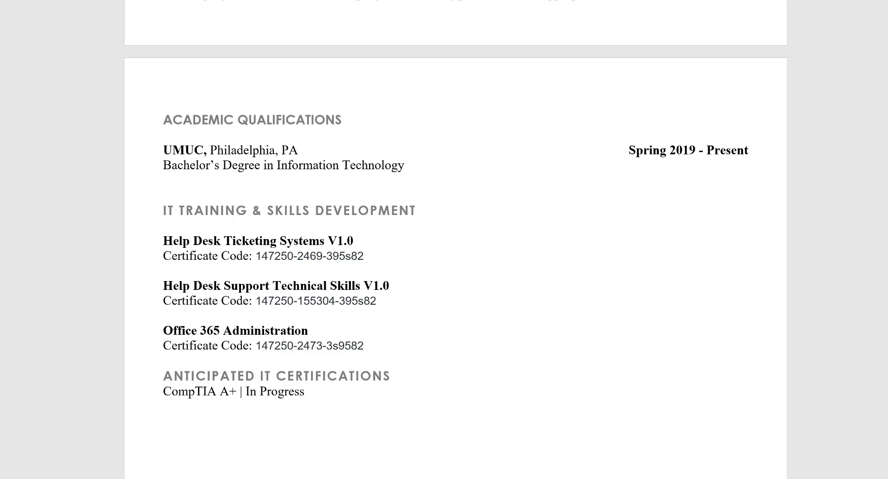
scroll(649, 331, "up", 5)
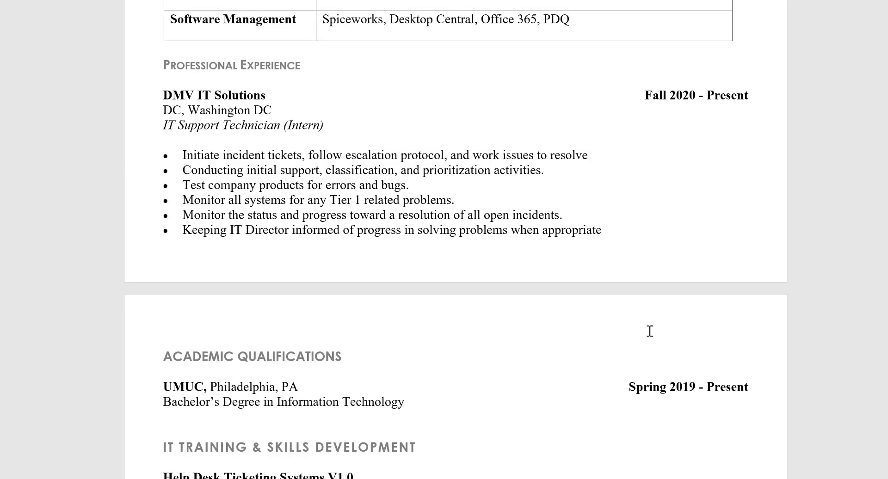
scroll(649, 331, "up", 15)
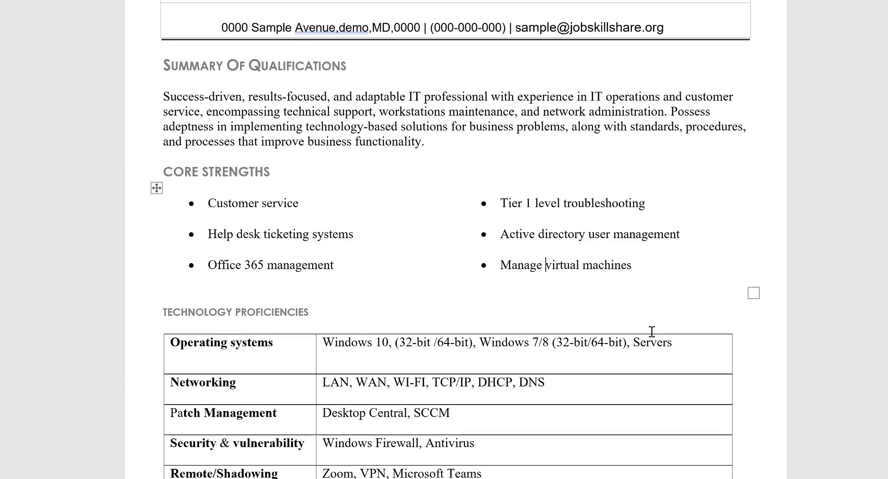
scroll(468, 347, "down", 3)
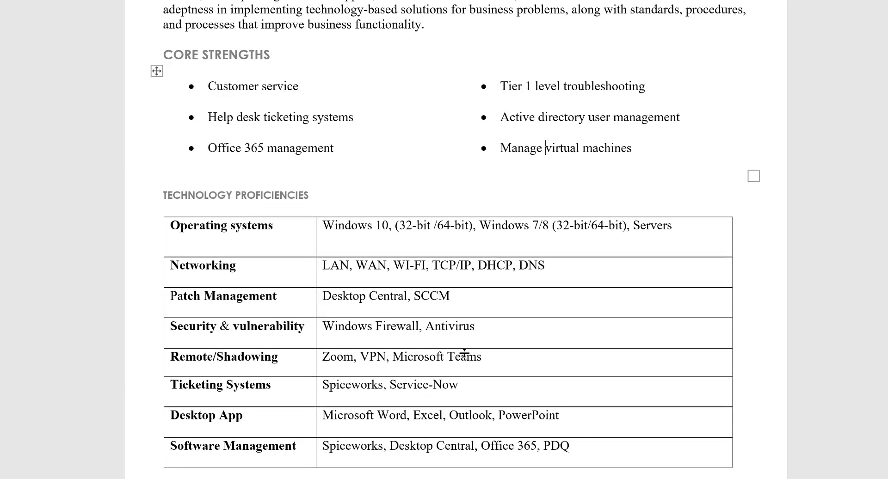
scroll(425, 421, "down", 15)
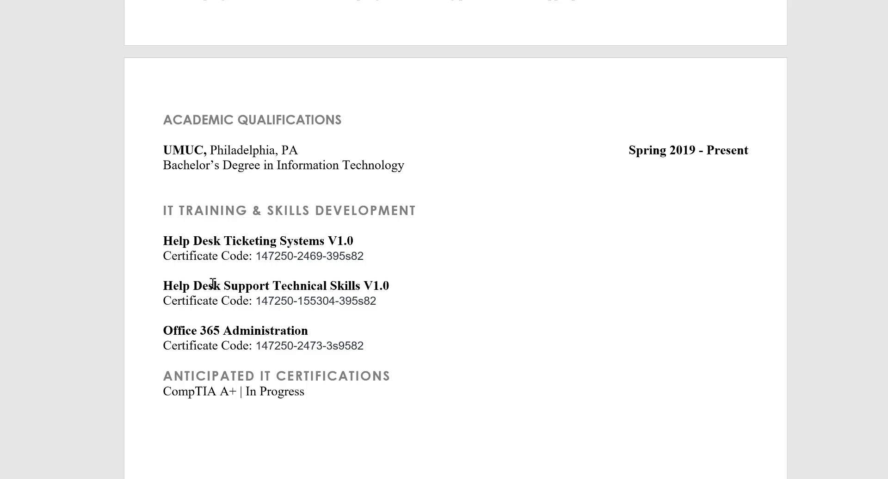
left_click(378, 263)
left_click_drag(242, 246, 192, 268)
left_click(192, 268)
left_click(156, 262)
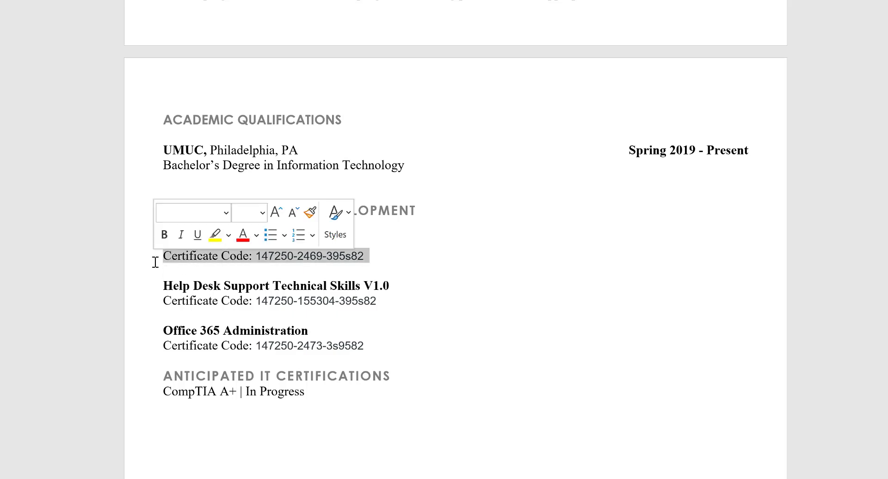
key("Delete")
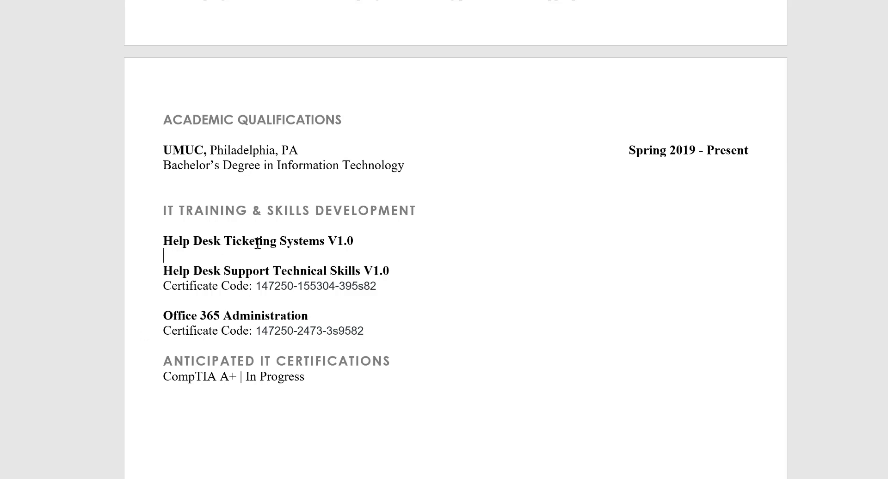
left_click_drag(392, 242, 153, 238)
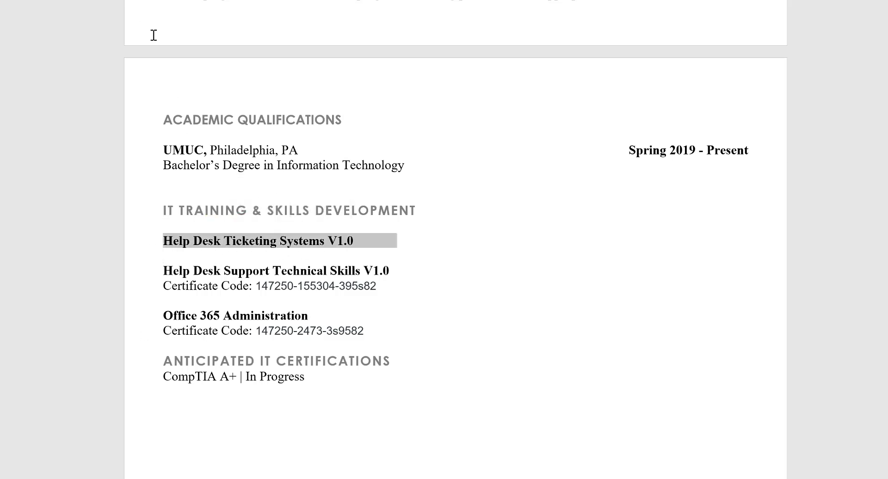
key("ctrl+b")
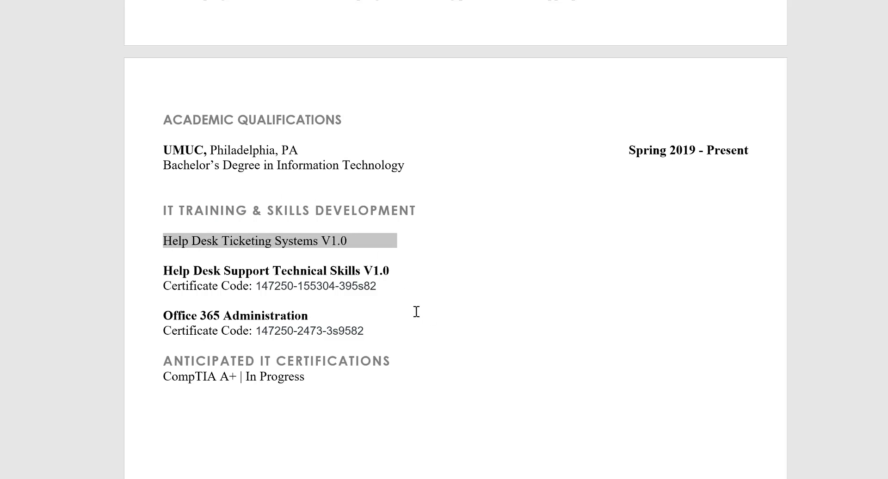
left_click(417, 311)
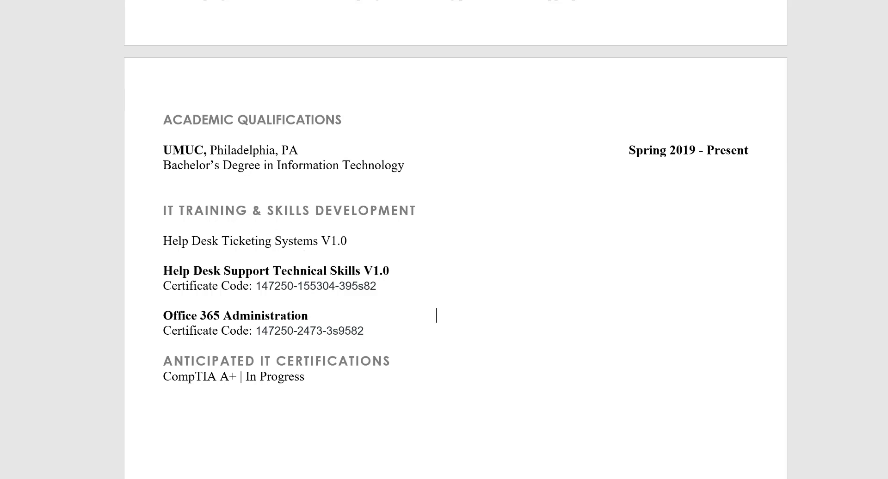
key("ctrl+z")
key("ctrl+z")
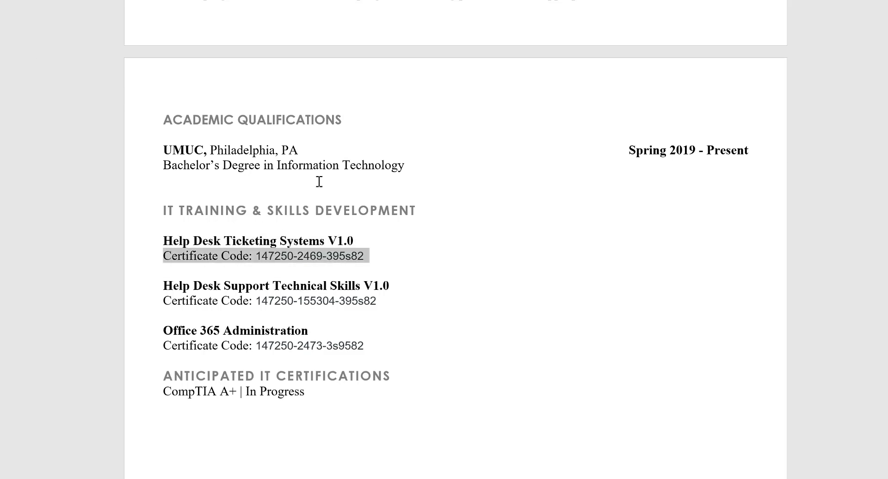
left_click(318, 181)
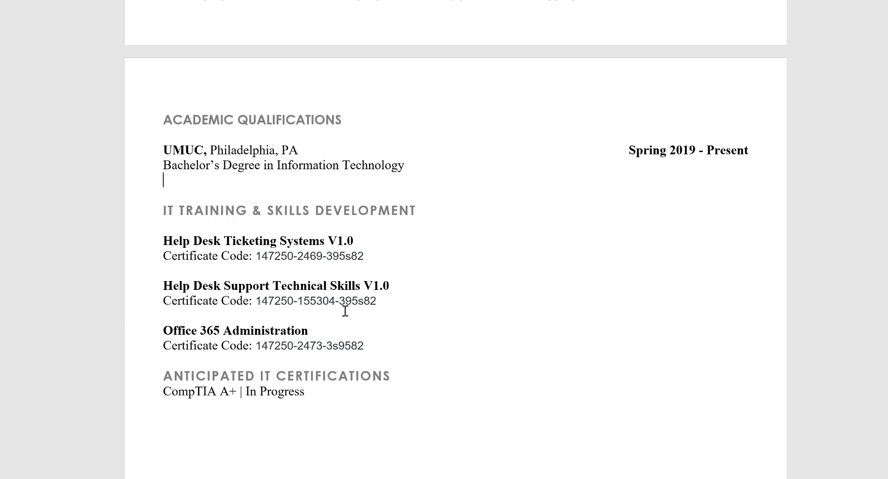
Scroll up slightly to show the DMV IT Solutions entry above Academic Qualifications
scroll(338, 391, "up", 3)
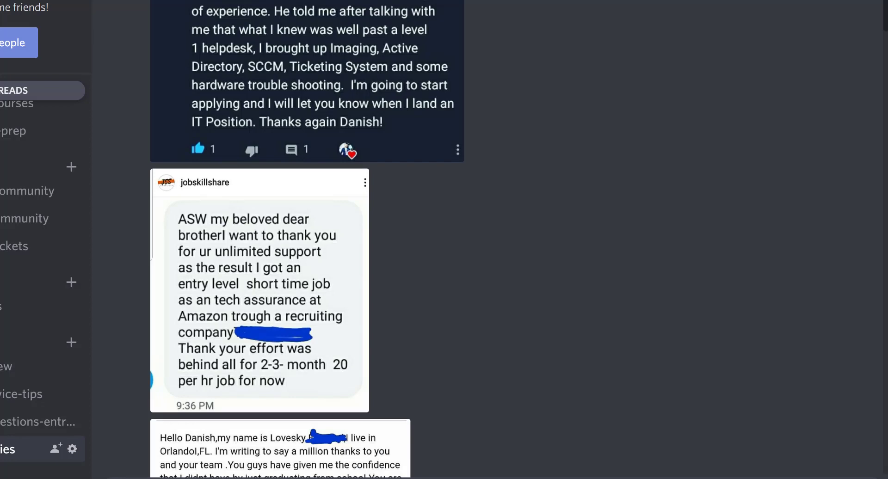
Scroll the success-stories chat to a member's full post about preparing for a first IT role
scroll(306, 231, "up", 2)
scroll(60, 198, "up", 5)
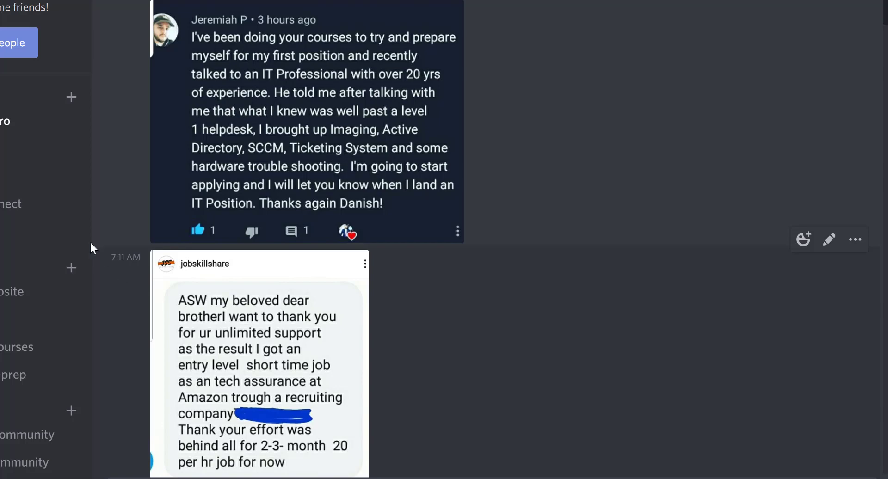
scroll(46, 278, "down", 3)
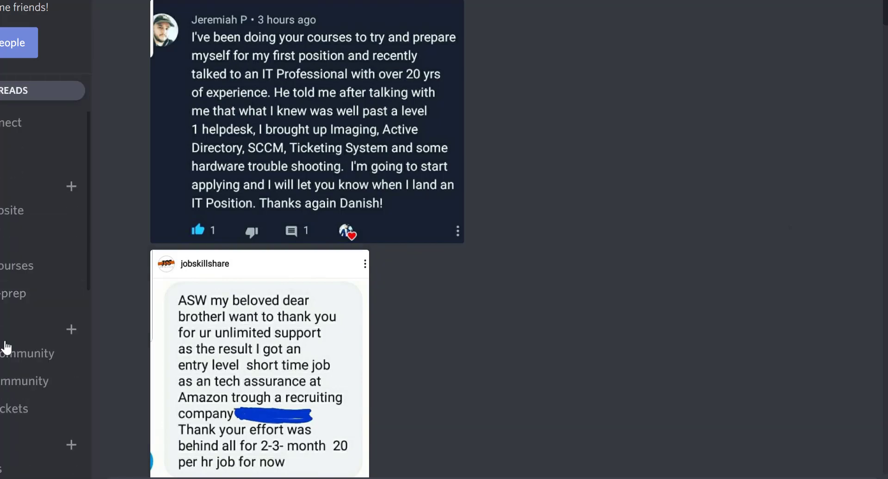
scroll(18, 324, "up", 3)
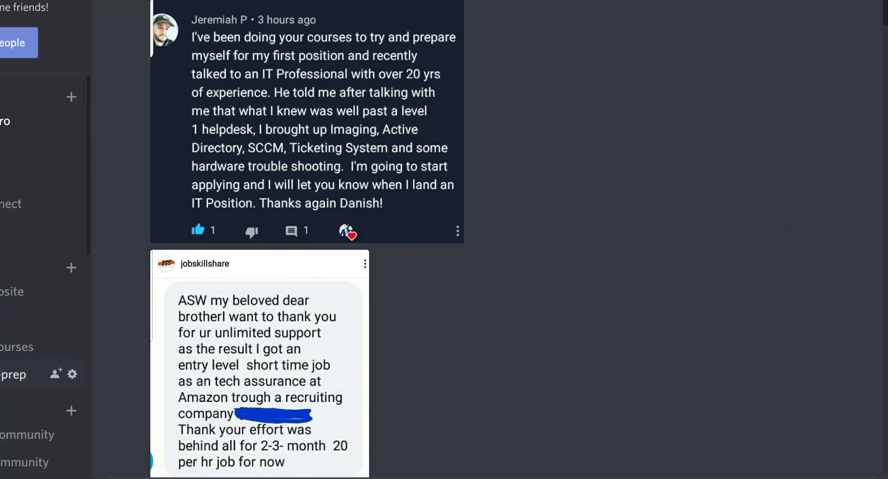